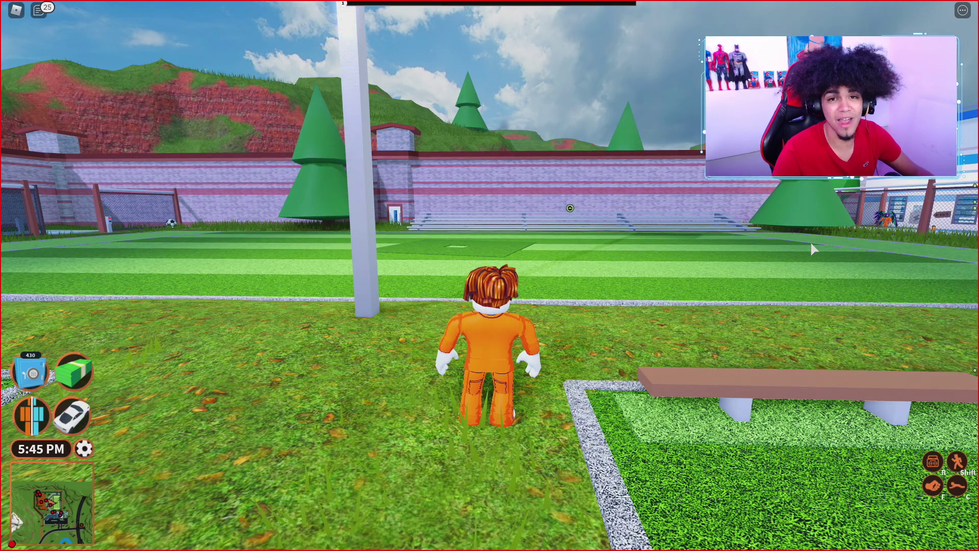
- Record a short Jailbreak gameplay clip with Roblox's built-in recorder, then close the saved clip's playback
{"action": "key", "text": "w"}
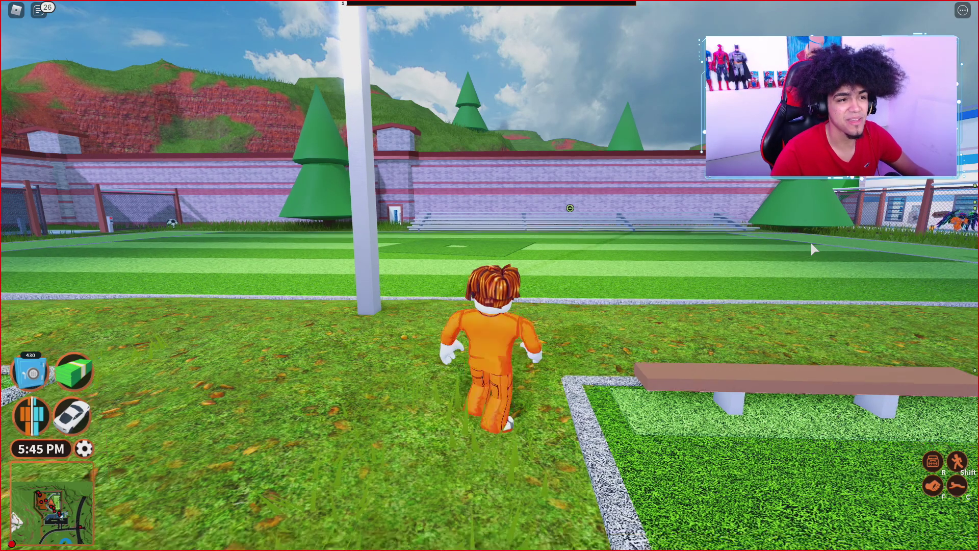
{"action": "key", "text": "Escape"}
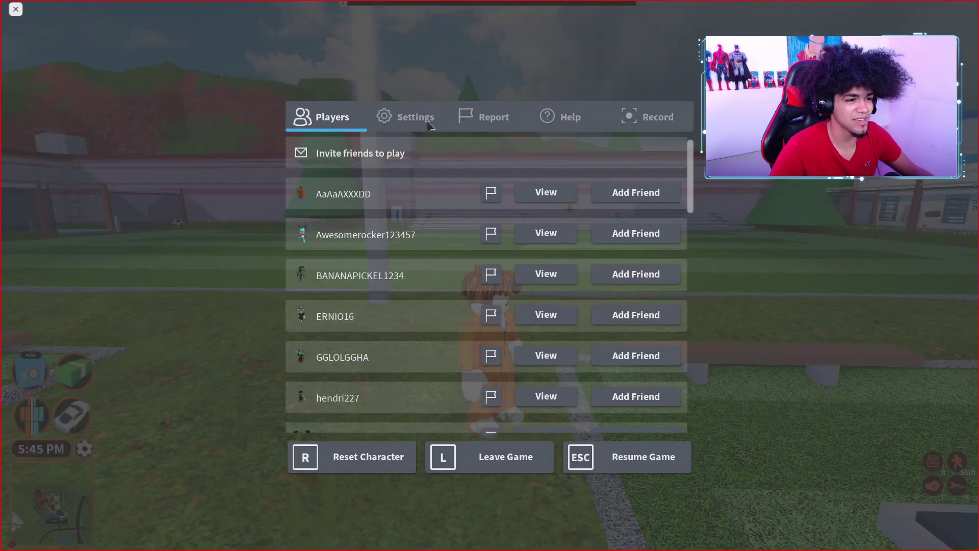
{"action": "left_click", "coordinate": [430, 126]}
{"action": "left_click", "coordinate": [619, 122]}
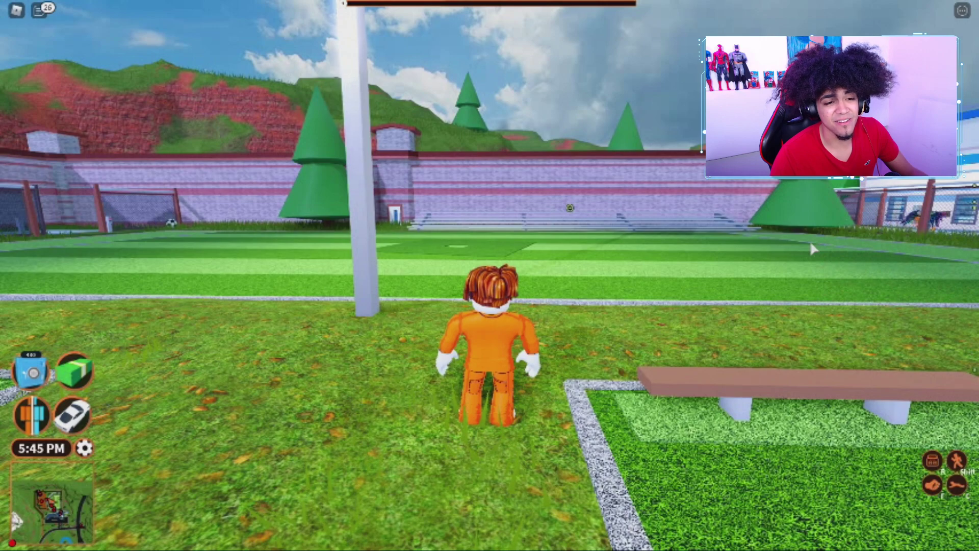
{"action": "key", "text": "a"}
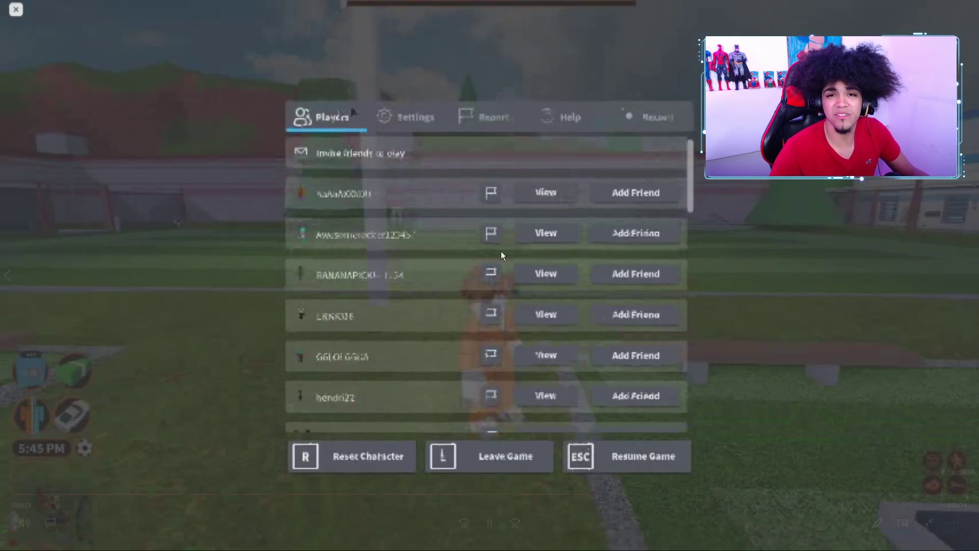
{"action": "key", "text": "alt+F4"}
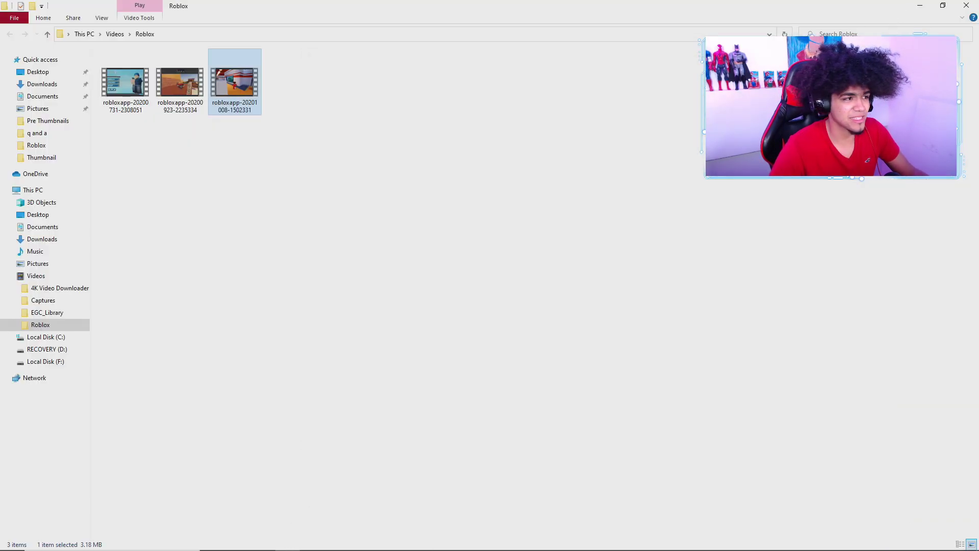
- Close the File Explorer window showing the Videos > Roblox recordings folder
{"action": "left_click", "coordinate": [965, 7]}
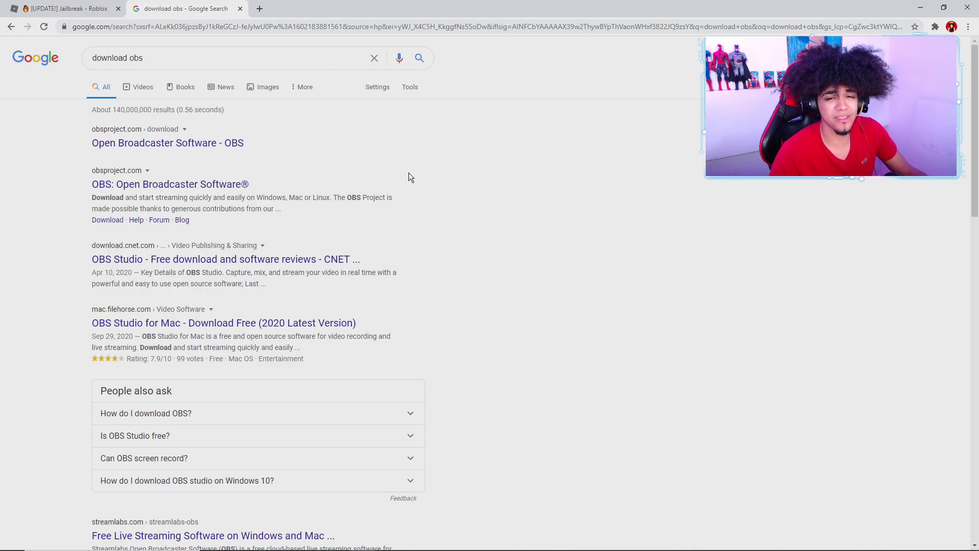
- Open obsproject.com from the search results and download the Windows installer
{"action": "left_click", "coordinate": [197, 184]}
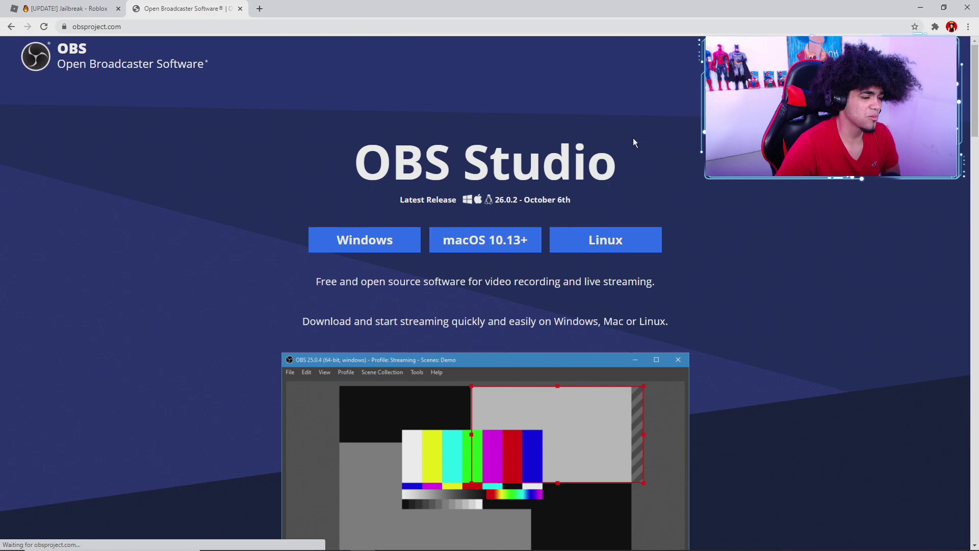
{"action": "scroll", "coordinate": [510, 173], "scroll_direction": "down", "scroll_amount": 1}
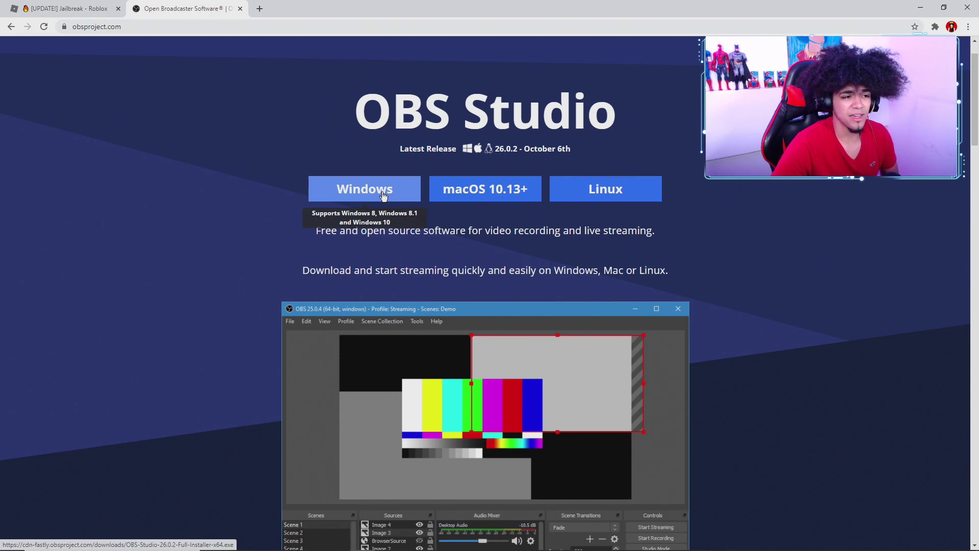
{"action": "left_click", "coordinate": [383, 194]}
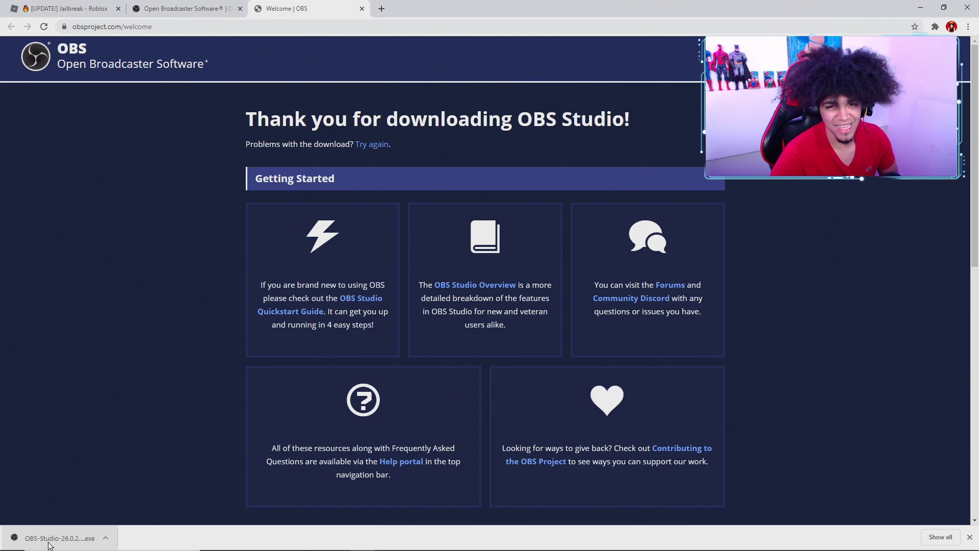
- Run the OBS Studio 26.0.2 installer with default options and launch OBS when finished
{"action": "left_click", "coordinate": [49, 542]}
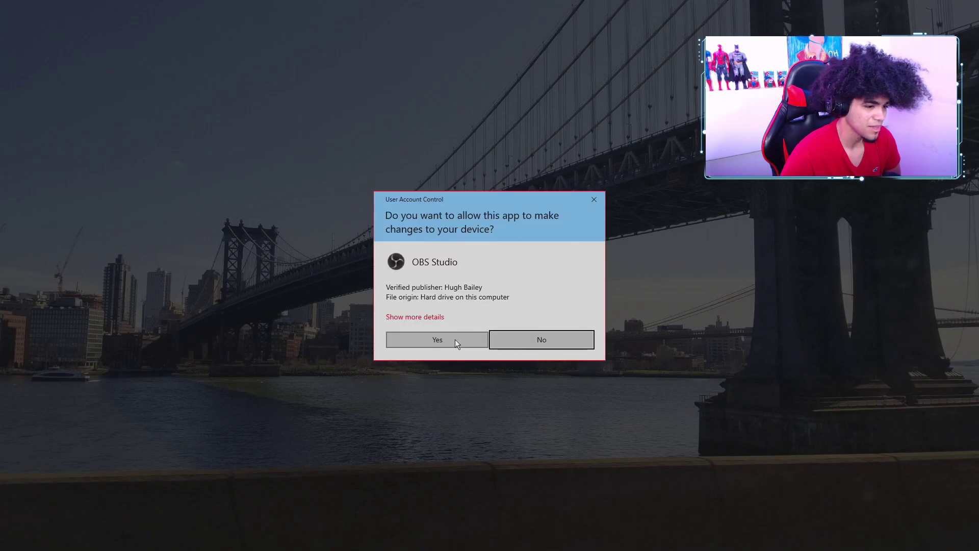
{"action": "left_click", "coordinate": [453, 338]}
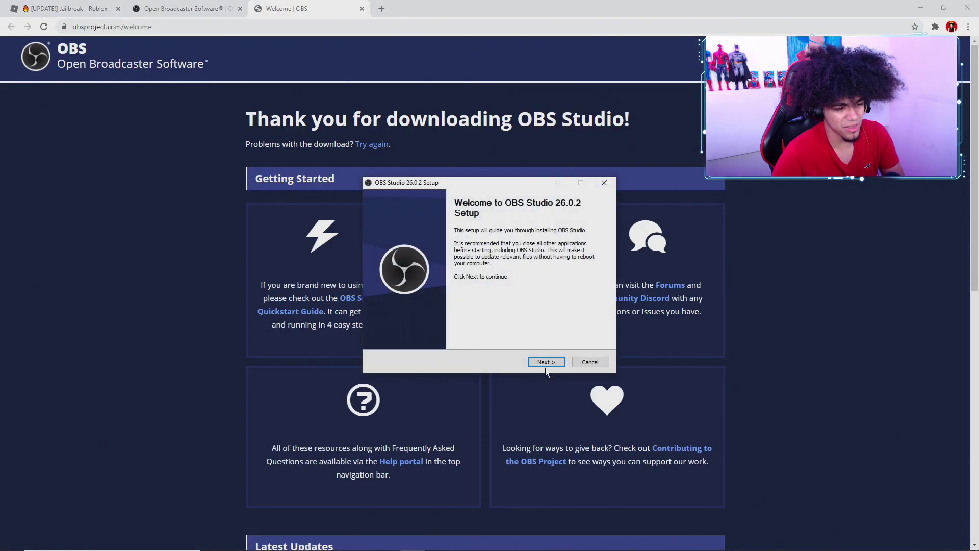
{"action": "left_click", "coordinate": [545, 365]}
{"action": "left_click", "coordinate": [544, 365]}
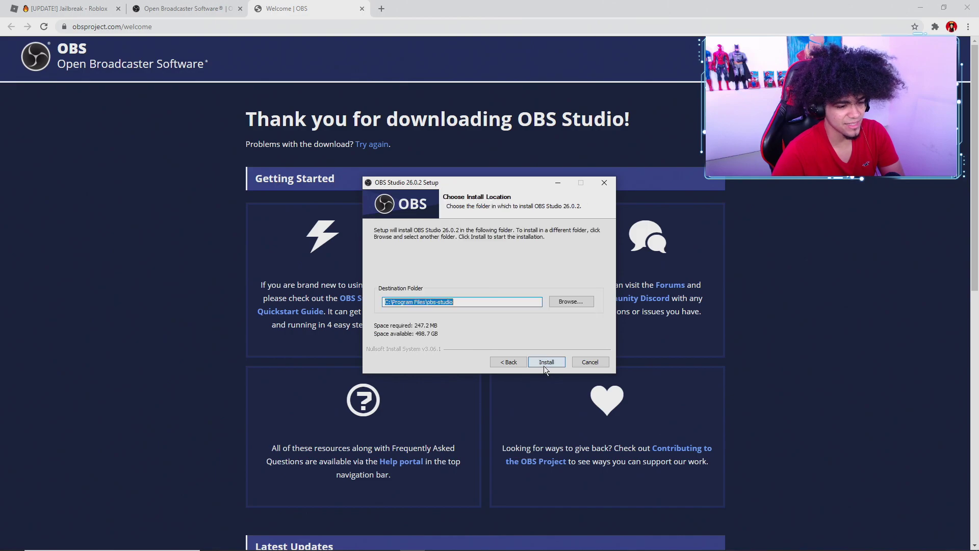
{"action": "left_click", "coordinate": [543, 363]}
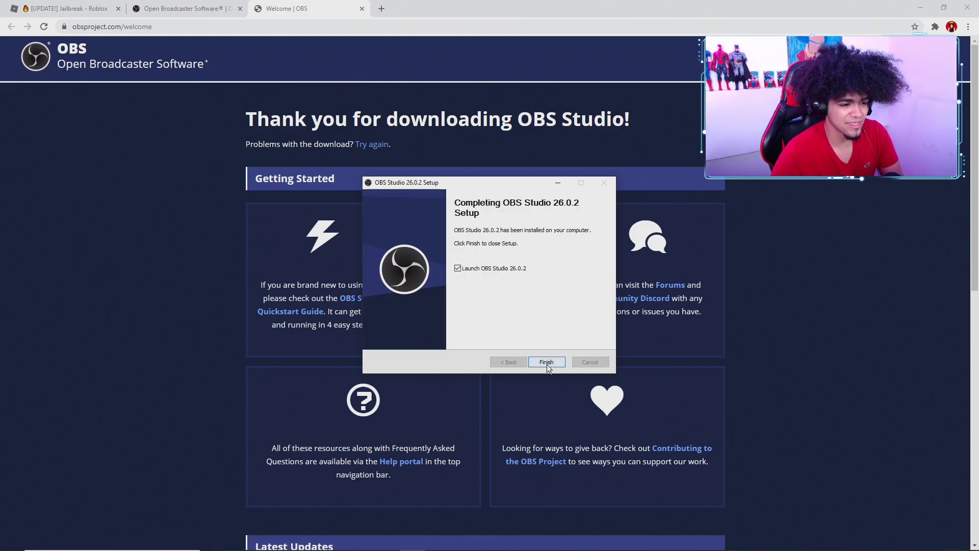
{"action": "left_click", "coordinate": [546, 363]}
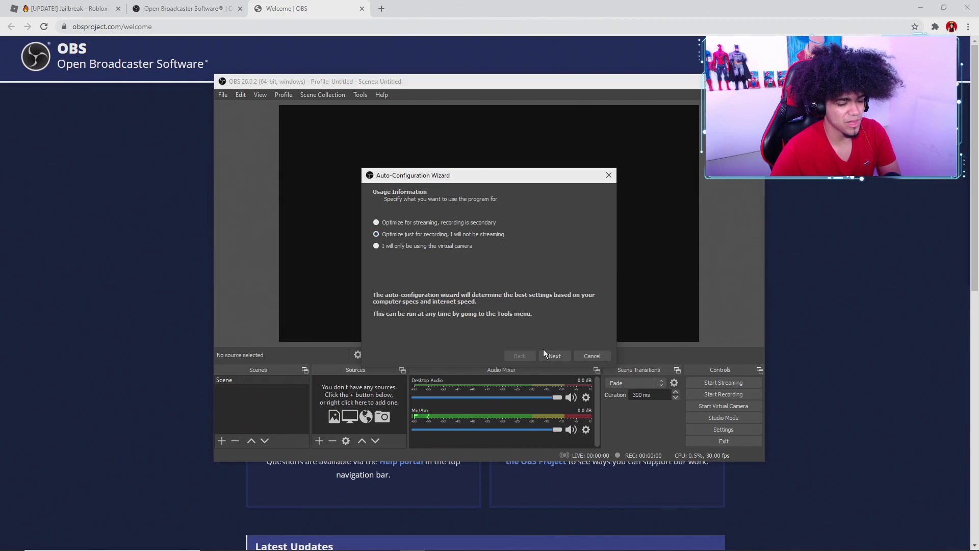
- Configure the auto-configuration wizard for recording only, with a Display 1 (1920x1080) canvas at 60 FPS
{"action": "left_click", "coordinate": [555, 356]}
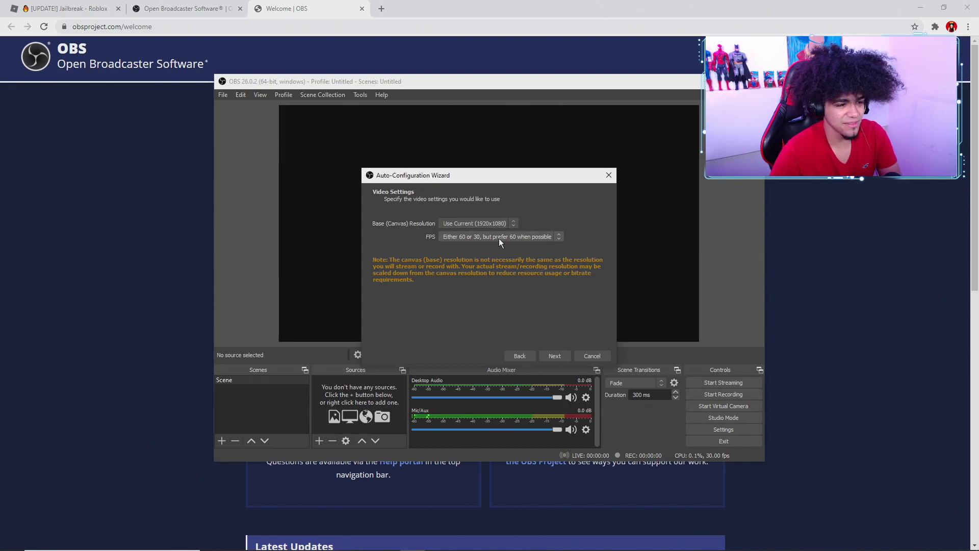
{"action": "left_click", "coordinate": [496, 224]}
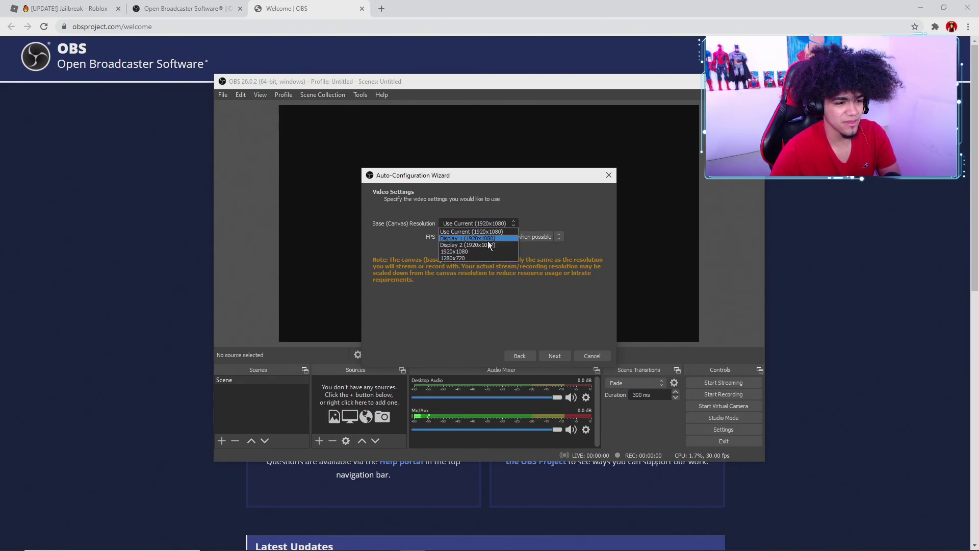
{"action": "left_click", "coordinate": [488, 239]}
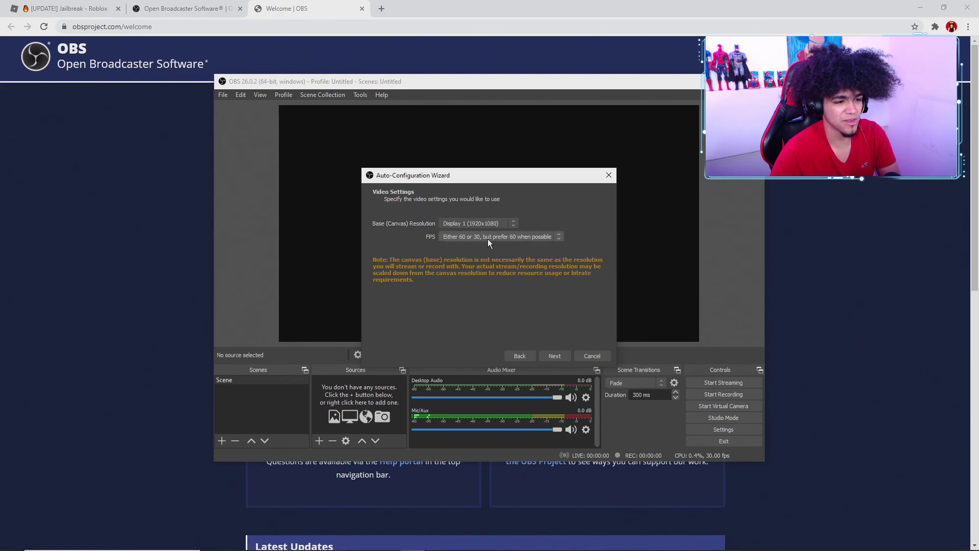
{"action": "left_click", "coordinate": [525, 236]}
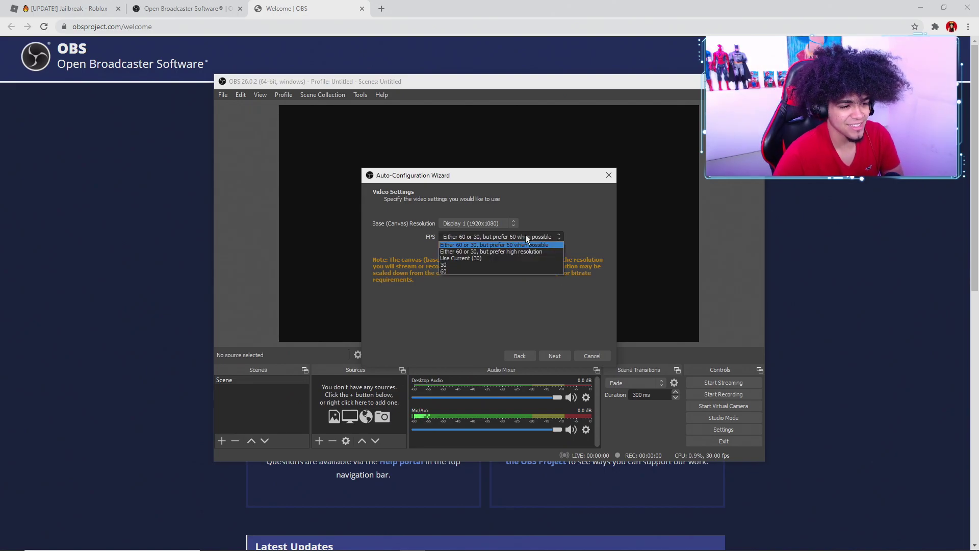
{"action": "left_click", "coordinate": [487, 270]}
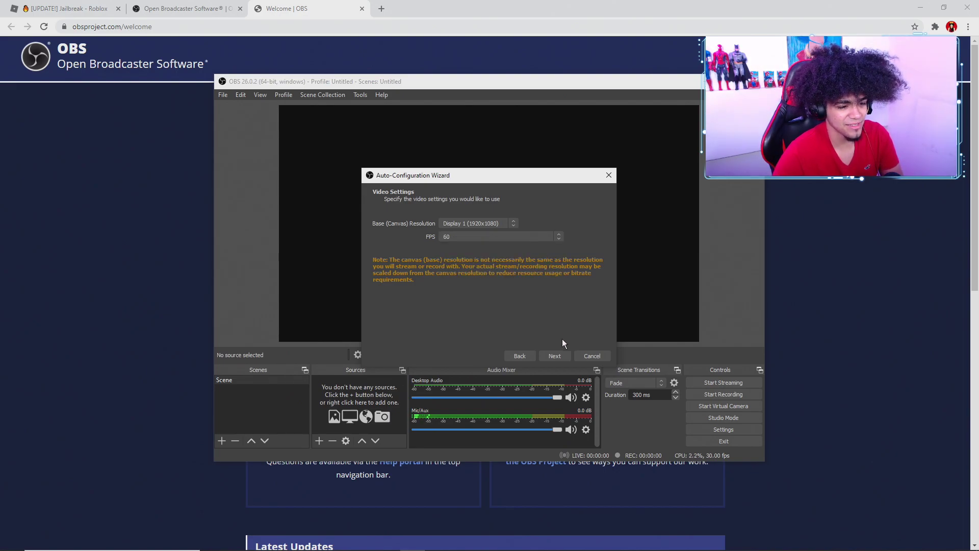
{"action": "left_click", "coordinate": [555, 355]}
{"action": "left_click", "coordinate": [552, 356]}
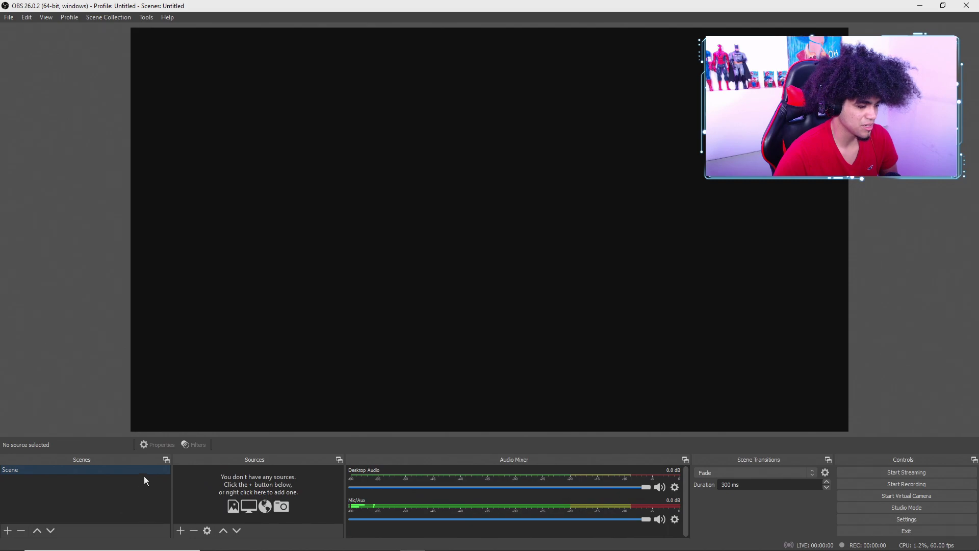
- Add a Display Capture source to the scene from the Sources list
{"action": "left_click", "coordinate": [181, 531]}
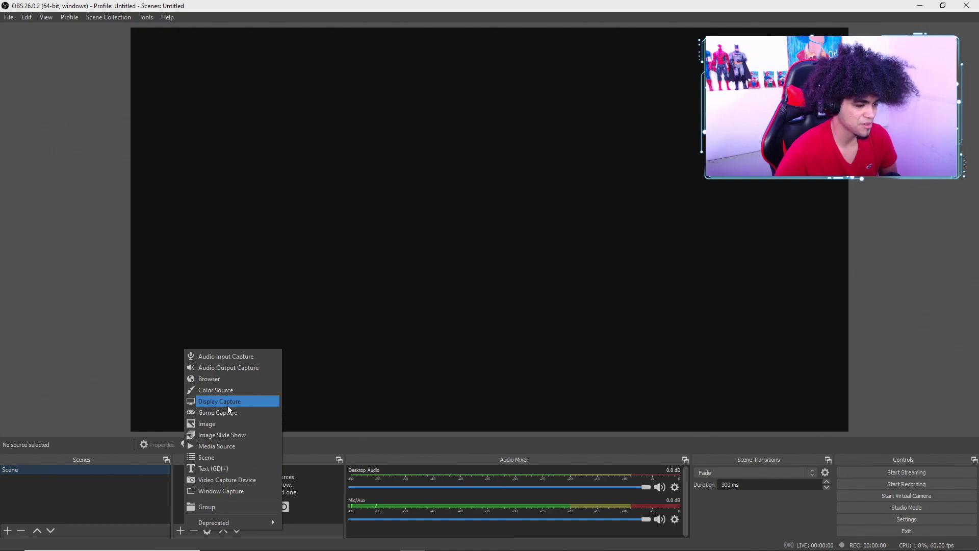
{"action": "left_click", "coordinate": [228, 406]}
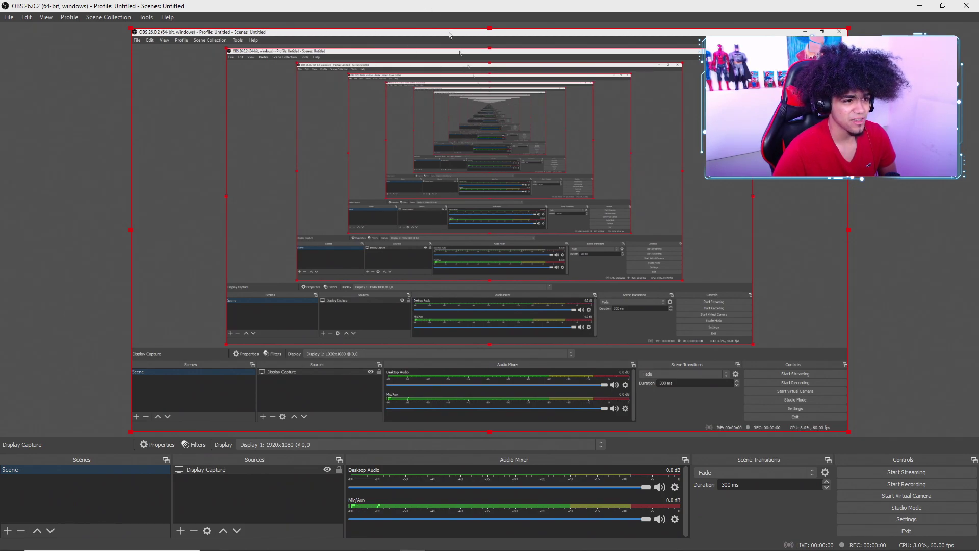
{"action": "left_click_drag", "start_coordinate": [433, 9], "coordinate": [319, 134]}
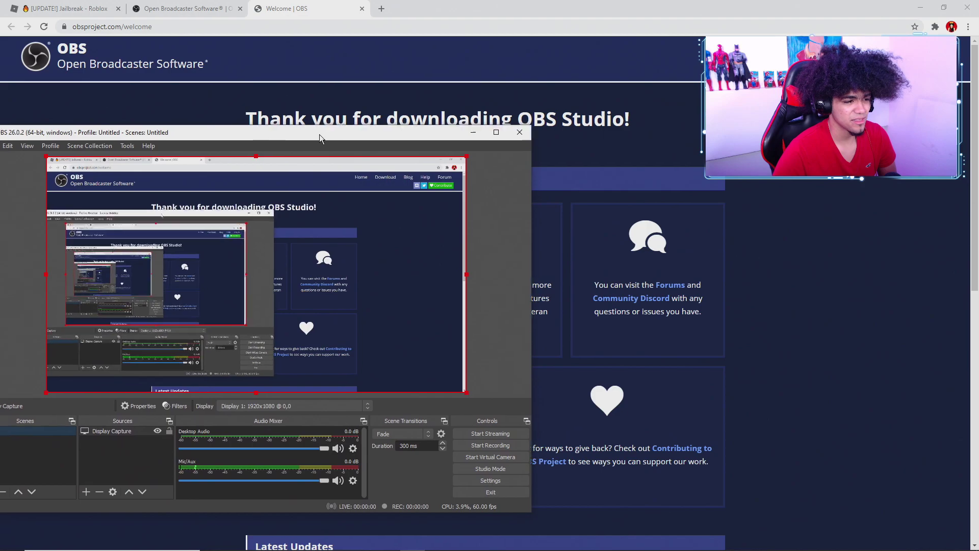
{"action": "left_click_drag", "start_coordinate": [630, 10], "coordinate": [658, 45]}
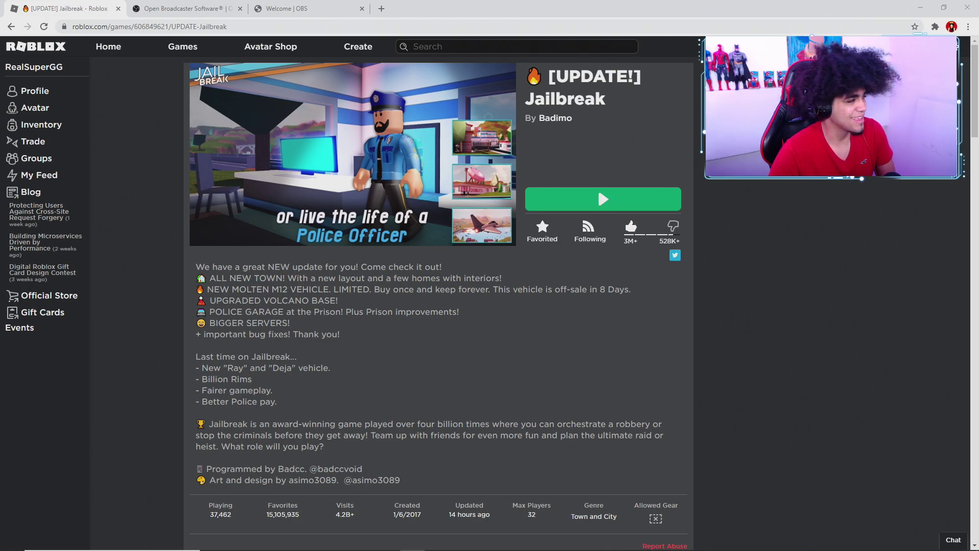
{"action": "left_click_drag", "start_coordinate": [124, 62], "coordinate": [322, 56]}
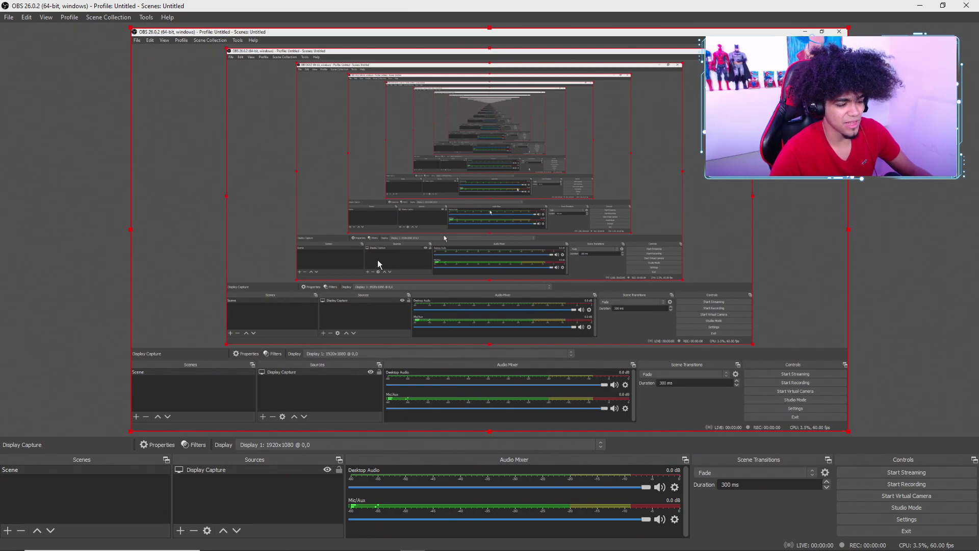
- Start an OBS screen recording and minimize OBS to return to the game
{"action": "left_click", "coordinate": [906, 483]}
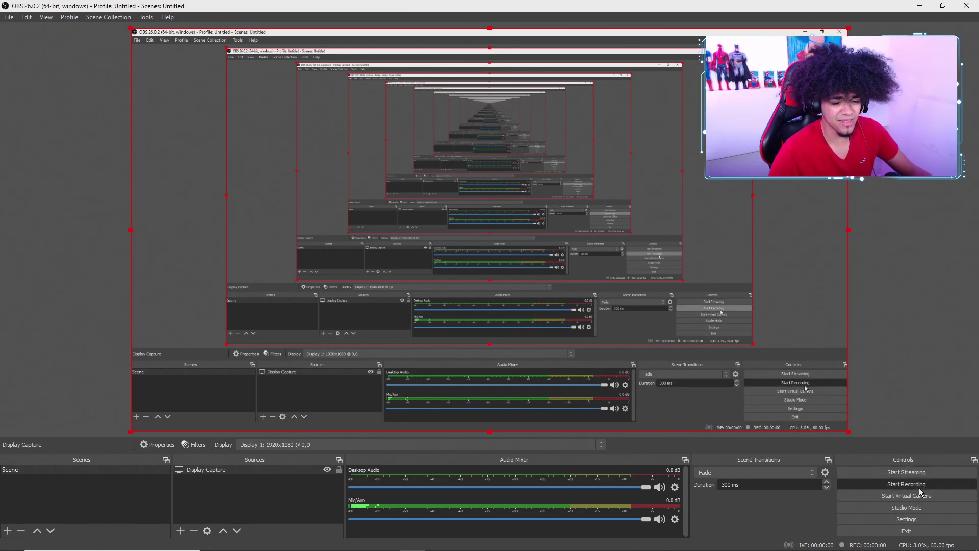
{"action": "left_click", "coordinate": [922, 5]}
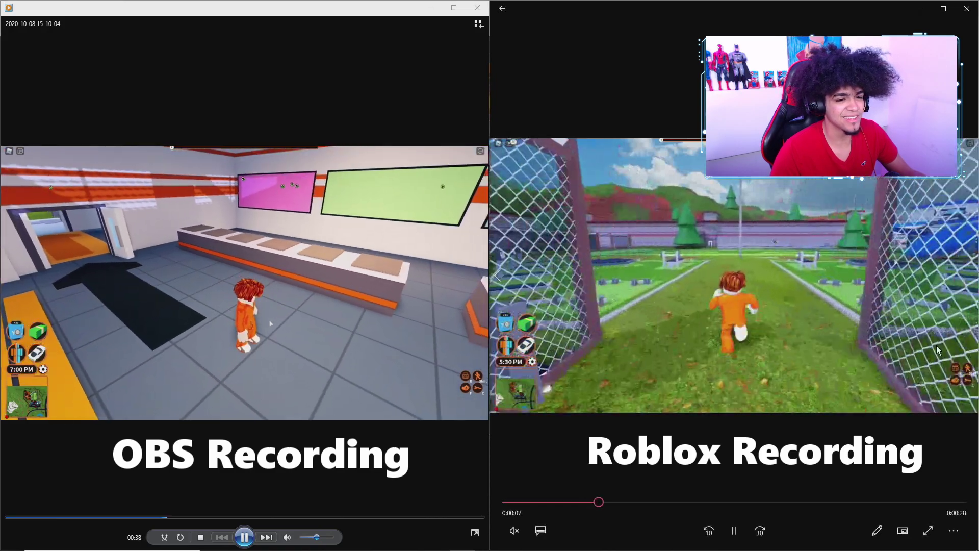
- Rewind the Roblox clip's seek bar to the corridor start so it lines up with the OBS clip
{"action": "left_click", "coordinate": [557, 501]}
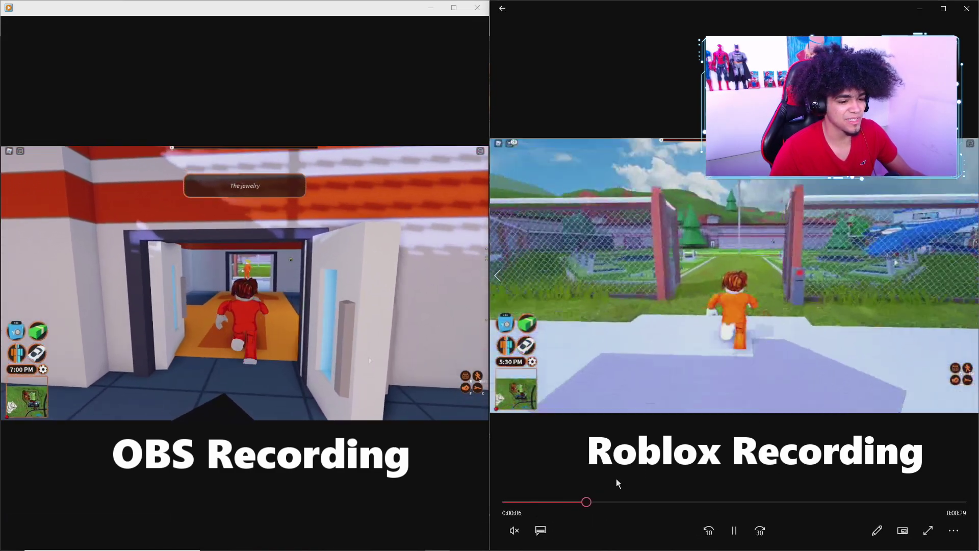
{"action": "left_click", "coordinate": [538, 501]}
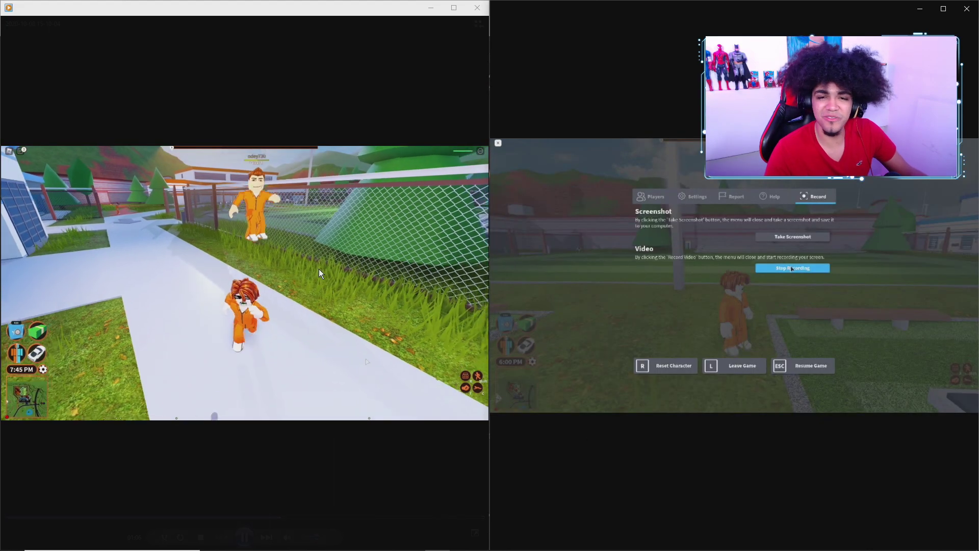
{"action": "mouse_move", "coordinate": [477, 8]}
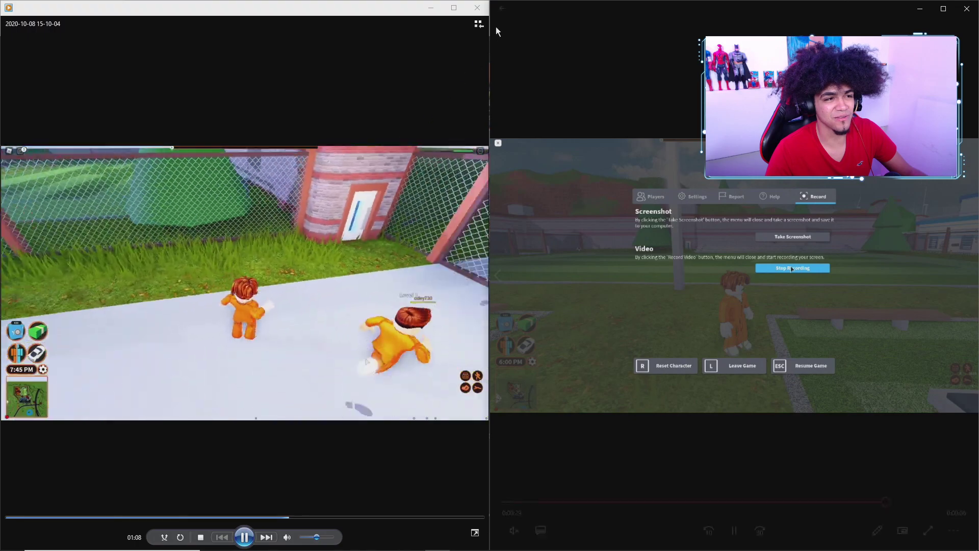
- Close the comparison video players, returning to Chrome
{"action": "left_click", "coordinate": [477, 15]}
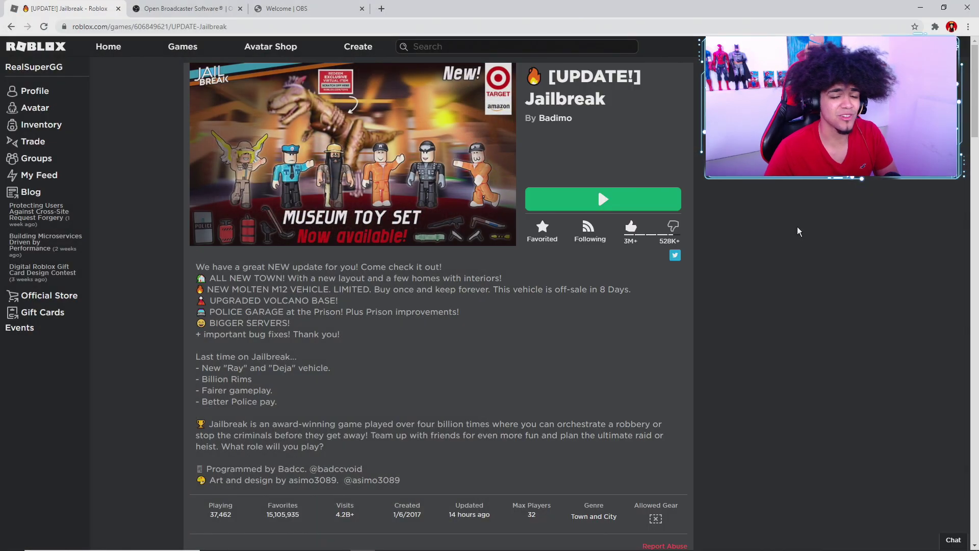